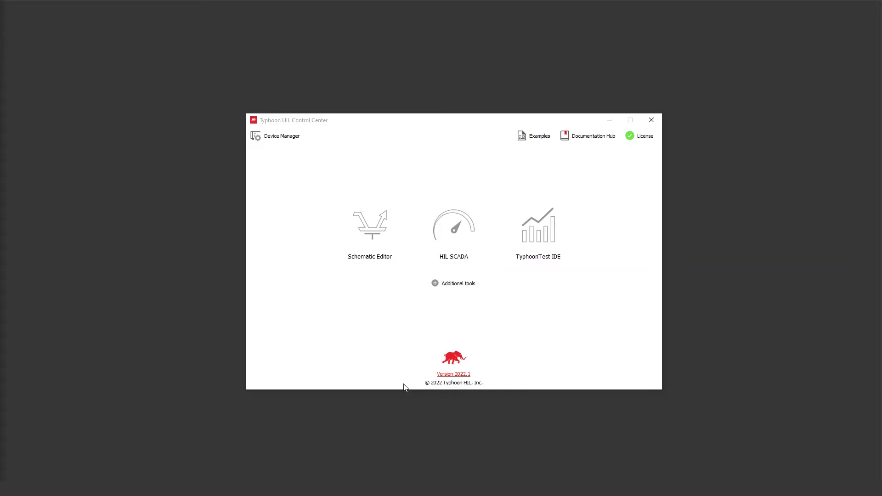
{"action": "left_click", "coordinate": [375, 237]}
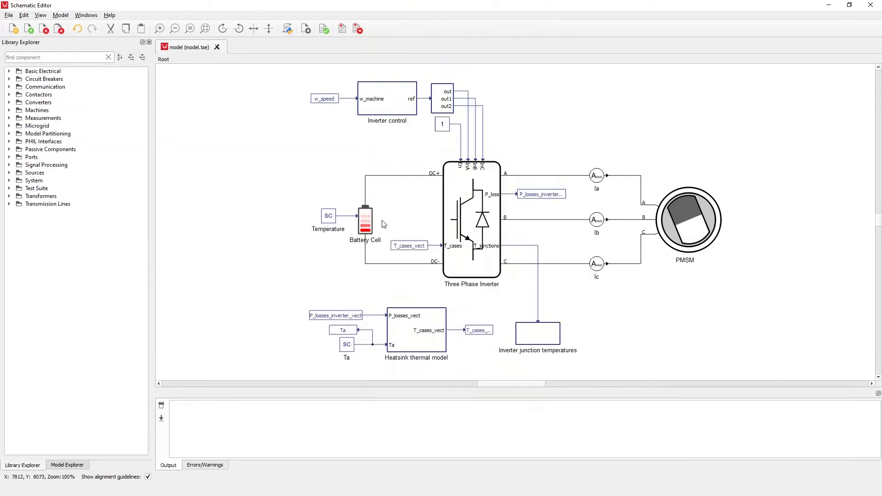
{"action": "left_click", "coordinate": [372, 222]}
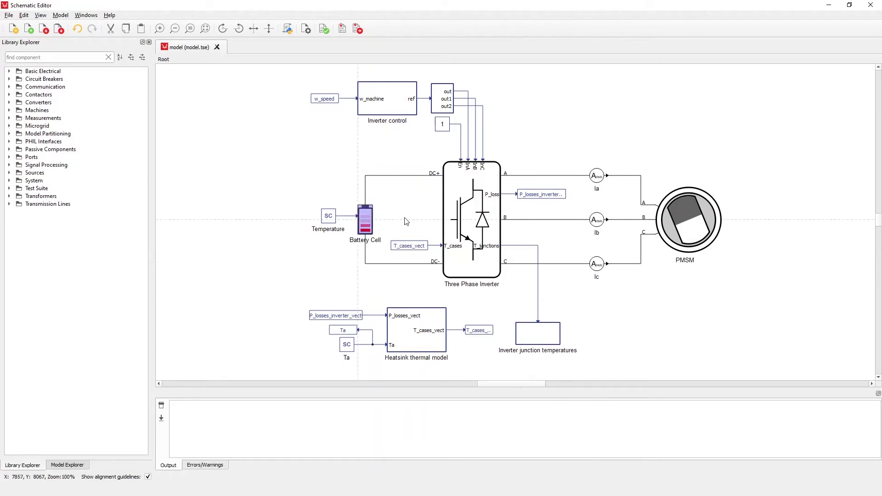
{"action": "left_click", "coordinate": [468, 205]}
{"action": "left_click_drag", "start_coordinate": [515, 87], "coordinate": [277, 133]}
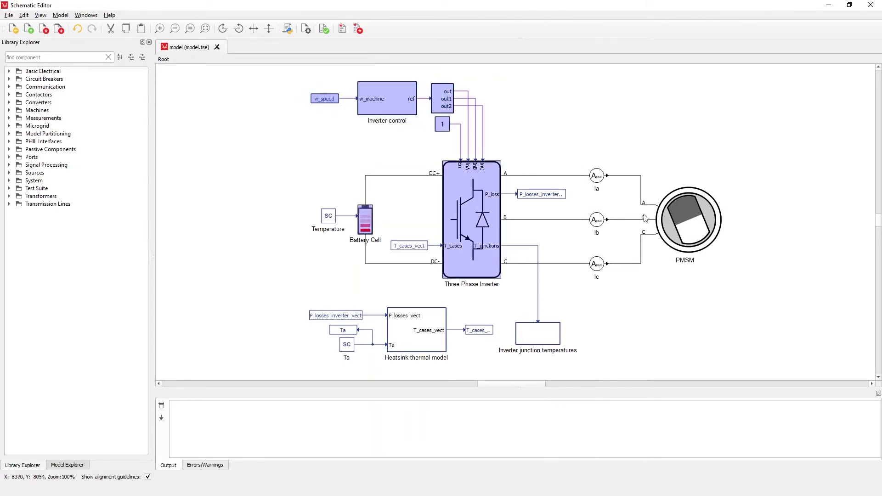
{"action": "left_click", "coordinate": [690, 226], "text": "ctrl"}
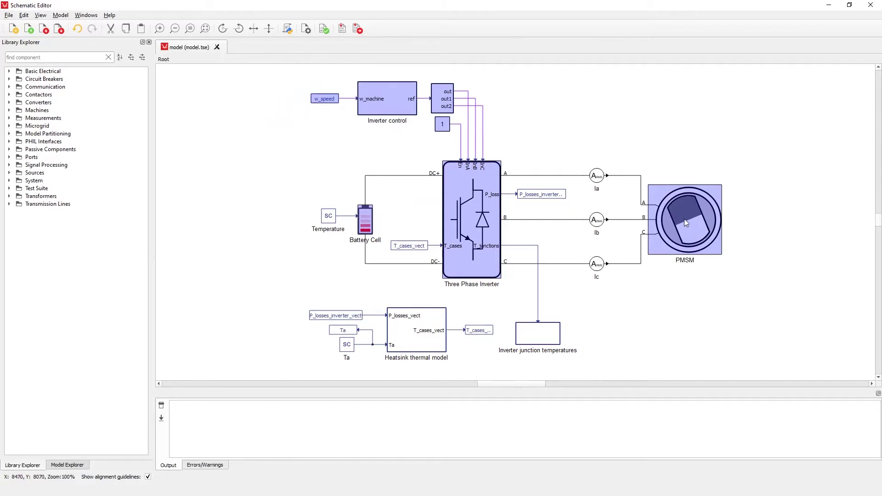
{"action": "left_click", "coordinate": [698, 169]}
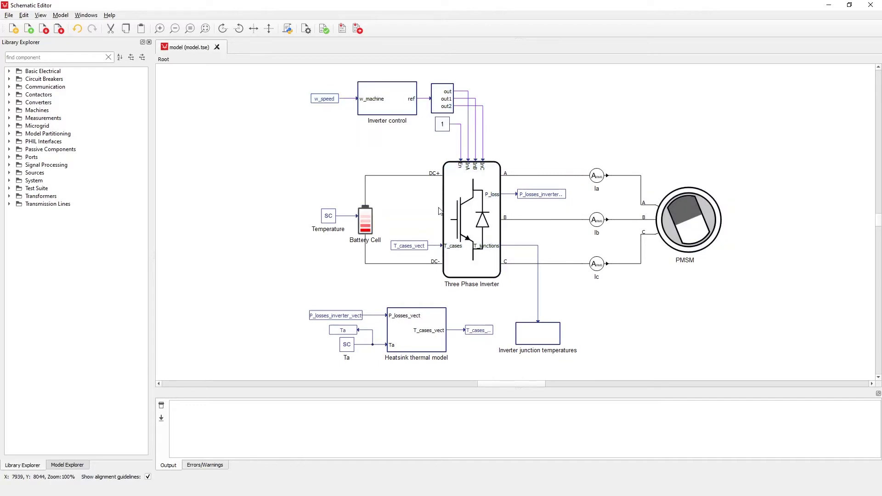
- Open the Battery Cell's properties and scroll the Basic parameters down to the lookup table option
{"action": "double_click", "coordinate": [365, 220]}
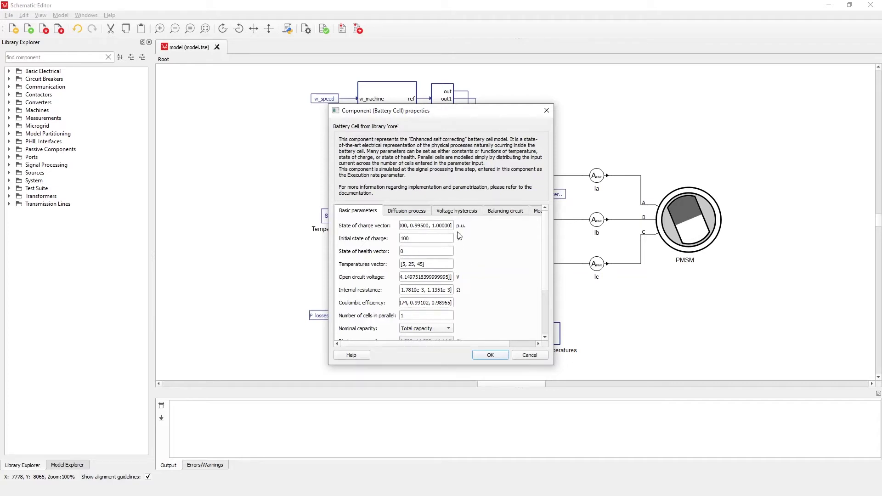
{"action": "left_click_drag", "start_coordinate": [544, 247], "coordinate": [543, 300]}
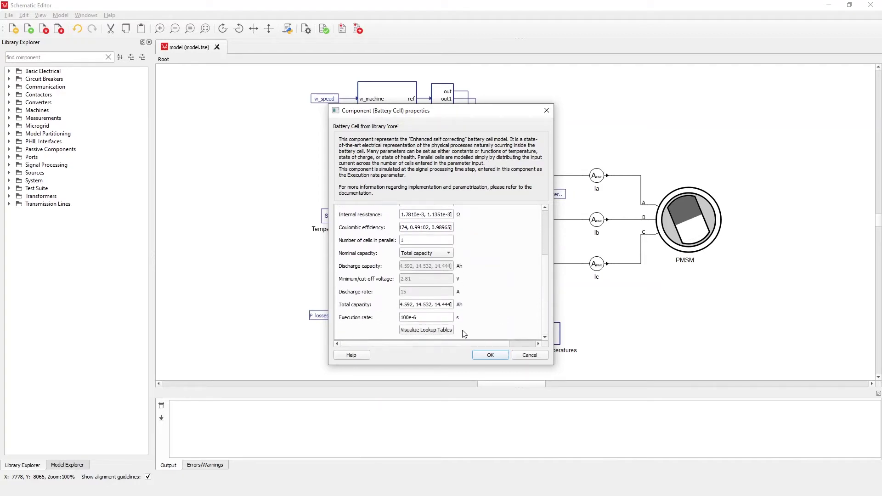
- Open the LUT Visualization Tool and widen its window and parameter table
{"action": "left_click", "coordinate": [429, 330]}
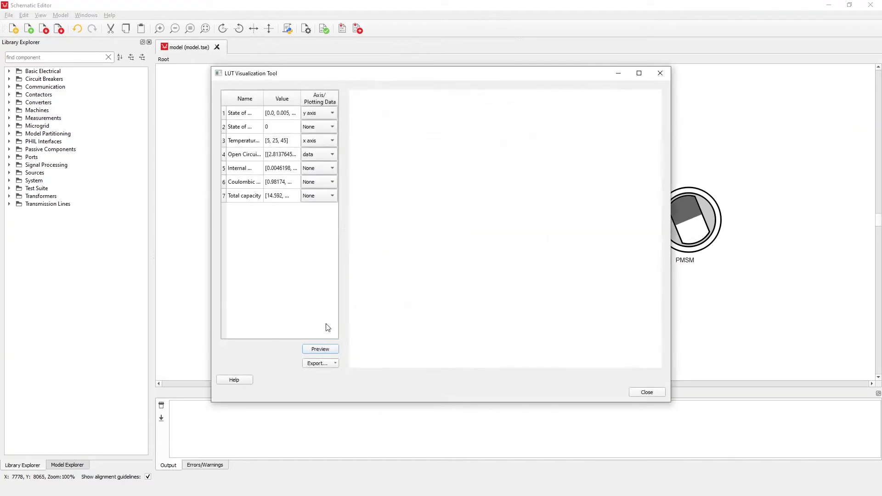
{"action": "left_click_drag", "start_coordinate": [212, 278], "coordinate": [121, 279]}
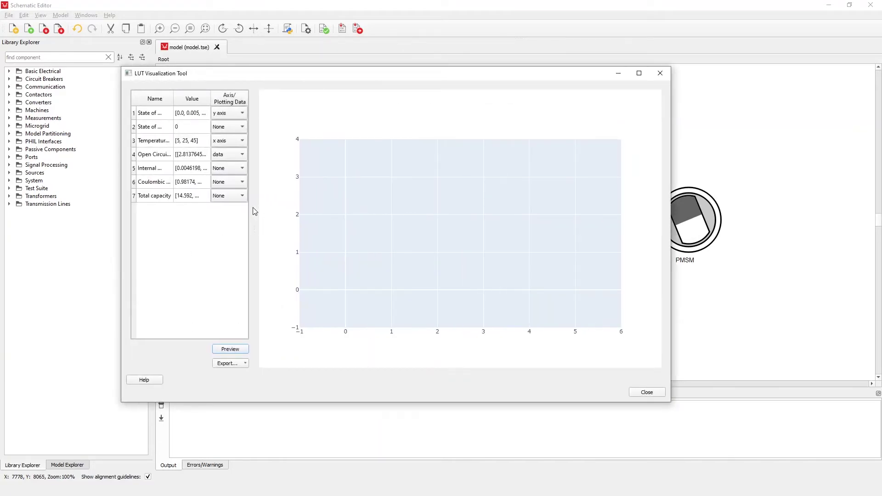
{"action": "left_click_drag", "start_coordinate": [253, 206], "coordinate": [326, 214]}
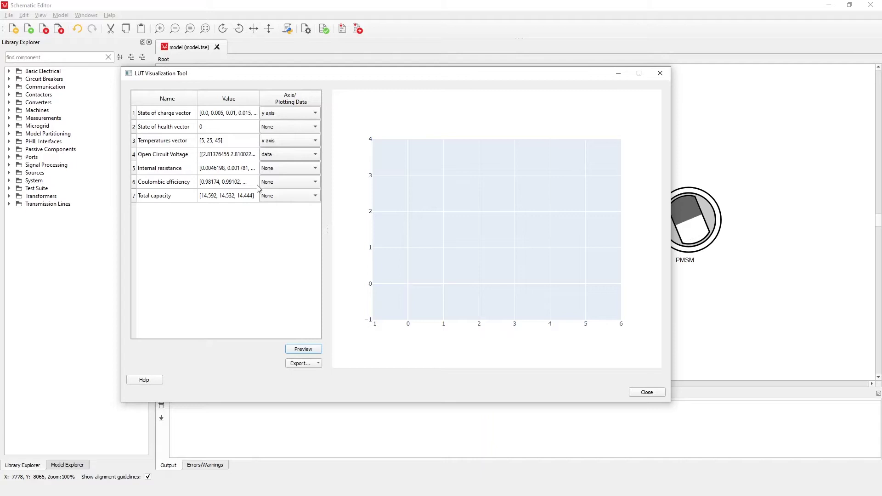
- Select the State of charge vector name, all rows, then the Name, Value and Axis/Plotting Data columns
{"action": "left_click", "coordinate": [173, 115]}
{"action": "key", "text": "ctrl+a"}
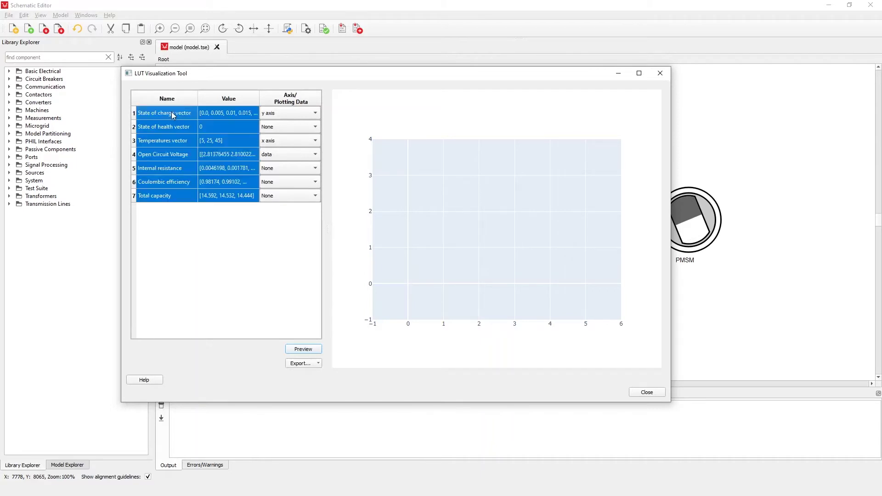
{"action": "left_click", "coordinate": [174, 116]}
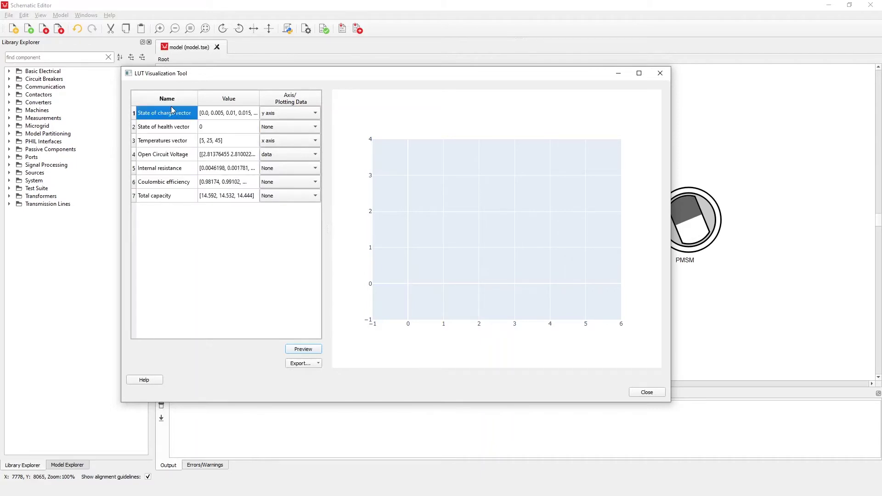
{"action": "left_click", "coordinate": [174, 100]}
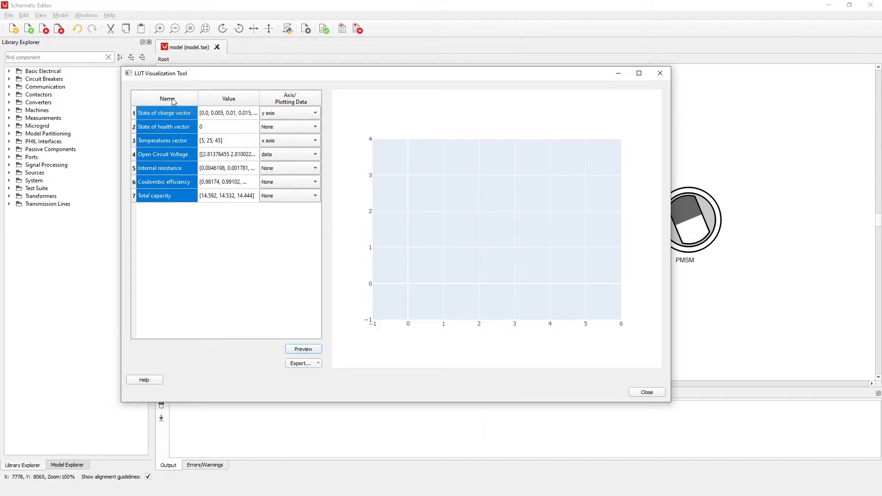
{"action": "left_click", "coordinate": [213, 98]}
{"action": "left_click", "coordinate": [289, 101]}
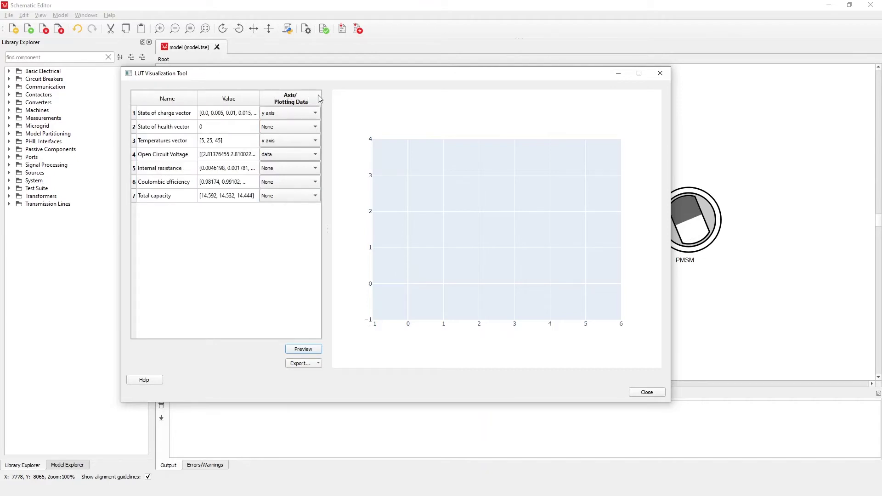
- Assign Temperatures vector to the z axis and preview, dismissing the missing x-axis error
{"action": "left_click", "coordinate": [308, 117]}
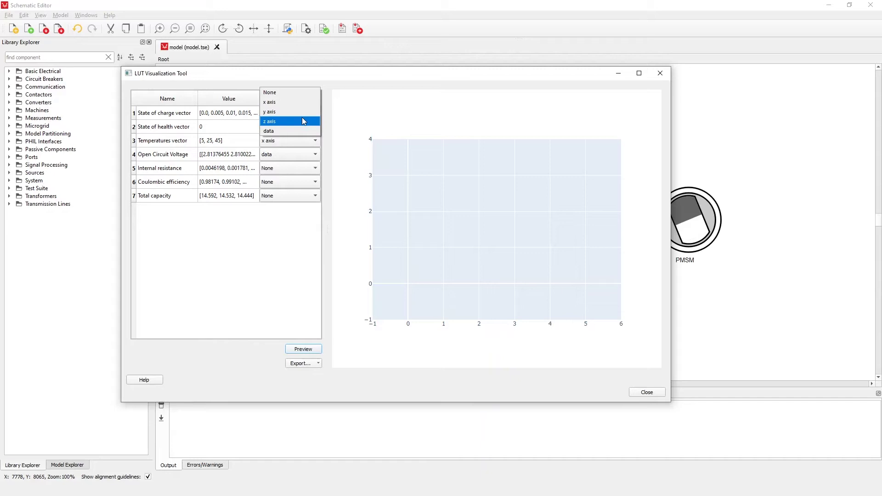
{"action": "left_click", "coordinate": [356, 115]}
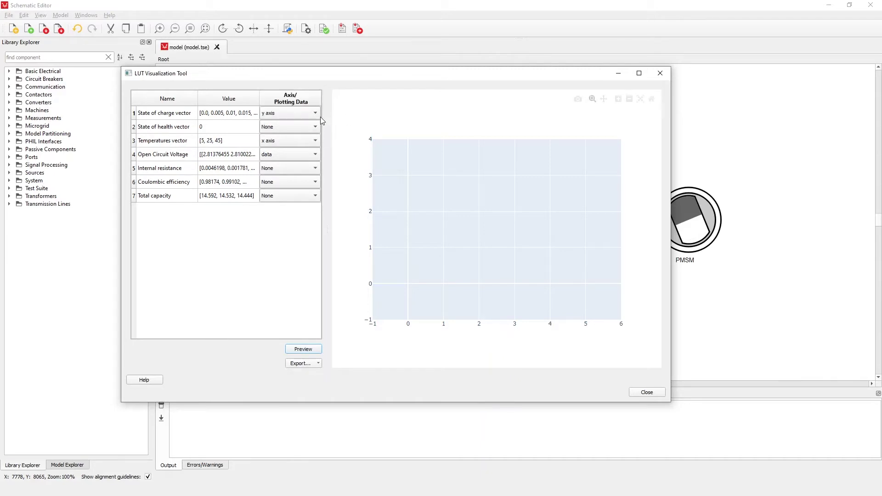
{"action": "left_click", "coordinate": [291, 141]}
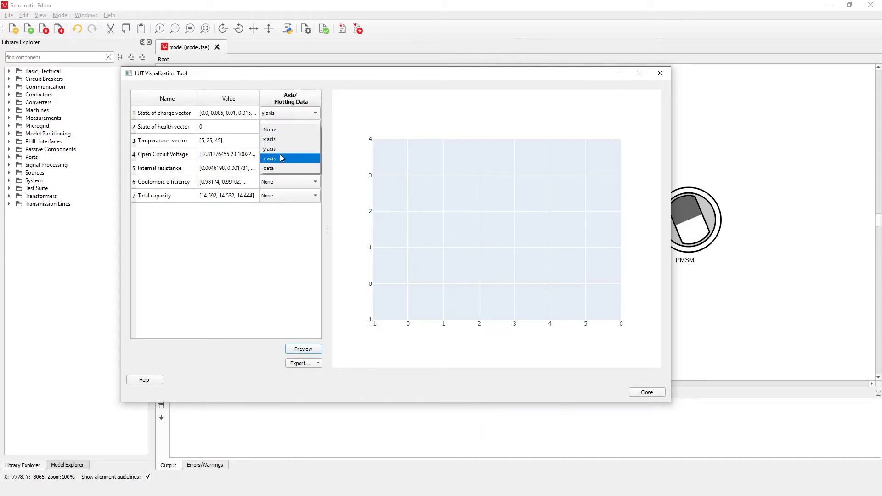
{"action": "left_click", "coordinate": [281, 158]}
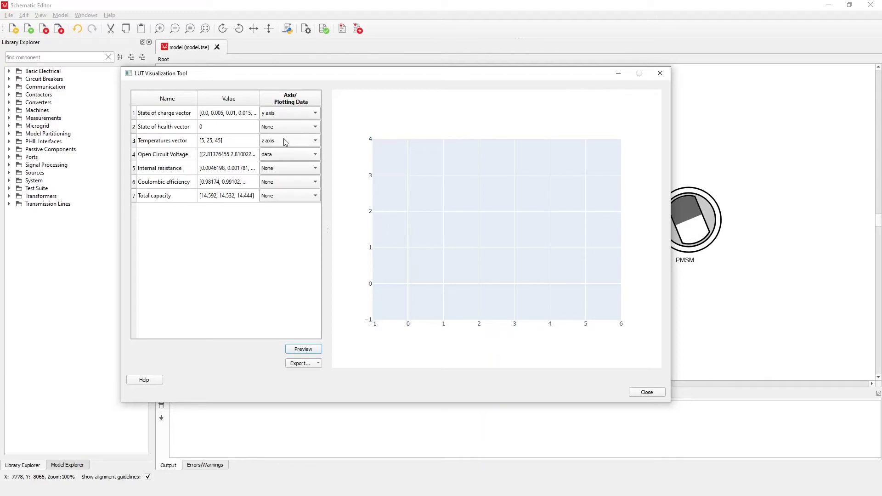
{"action": "left_click", "coordinate": [303, 349]}
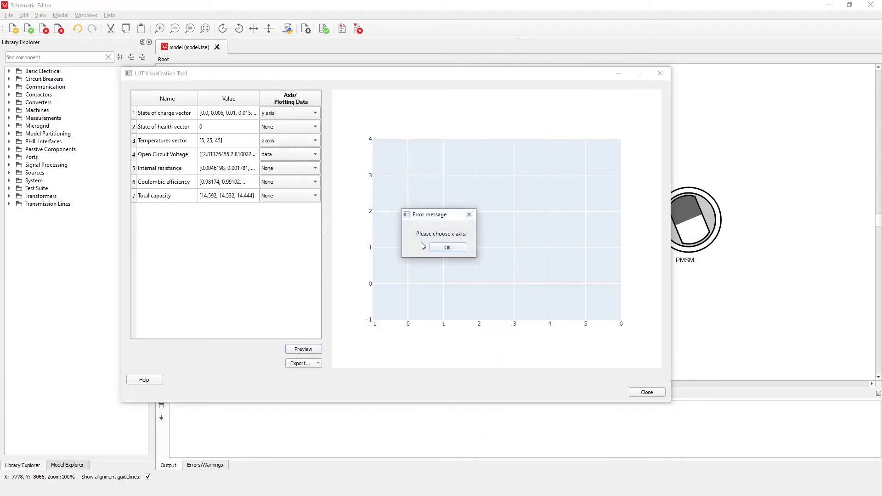
{"action": "left_click", "coordinate": [469, 215]}
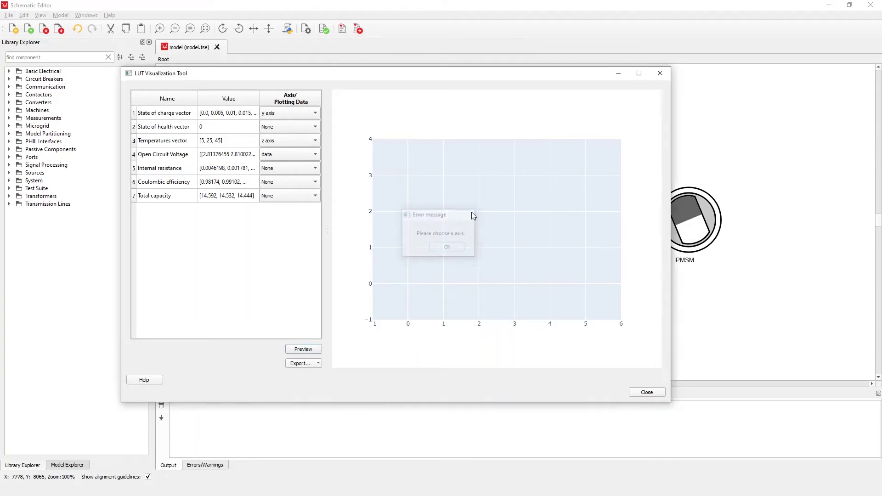
- Mark Internal resistance as data and preview, dismissing the one-data-set error
{"action": "left_click", "coordinate": [294, 155]}
{"action": "left_click", "coordinate": [283, 206]}
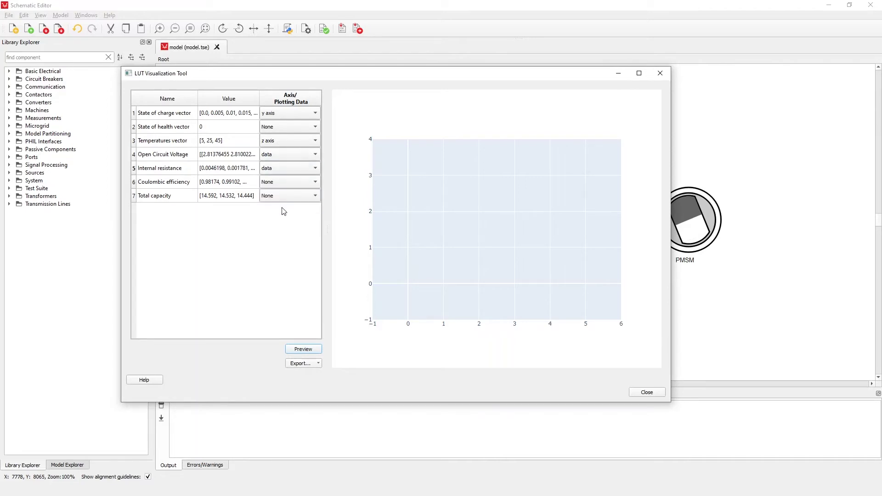
{"action": "left_click", "coordinate": [305, 350]}
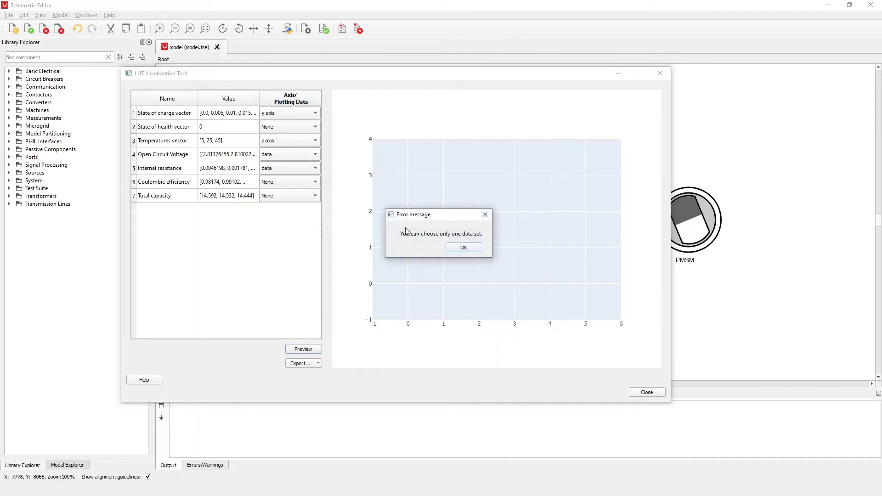
{"action": "left_click", "coordinate": [484, 215]}
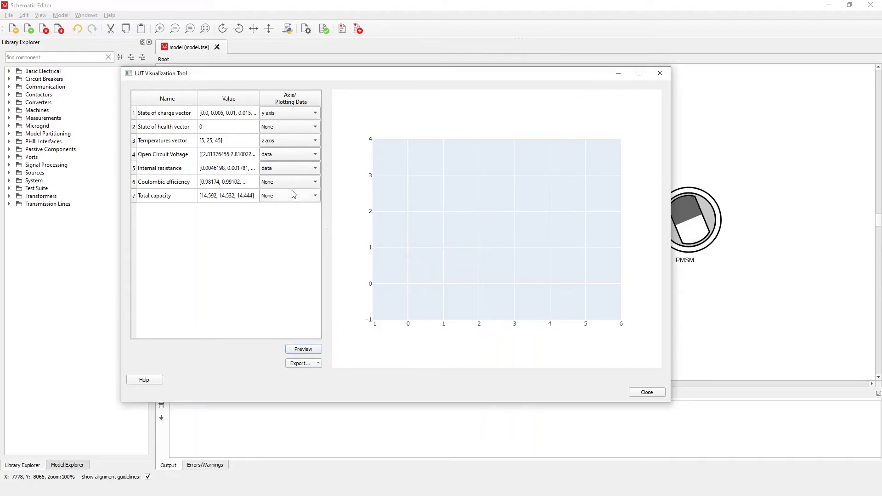
- Clear the Internal resistance, Open Circuit Voltage, Temperatures and State of charge assignments to None
{"action": "left_click", "coordinate": [288, 171]}
{"action": "left_click", "coordinate": [286, 156]}
{"action": "left_click", "coordinate": [286, 139]}
{"action": "left_click", "coordinate": [291, 116]}
- Set Temperatures vector as x axis and Internal resistance as data, then preview the line chart
{"action": "left_click", "coordinate": [288, 142]}
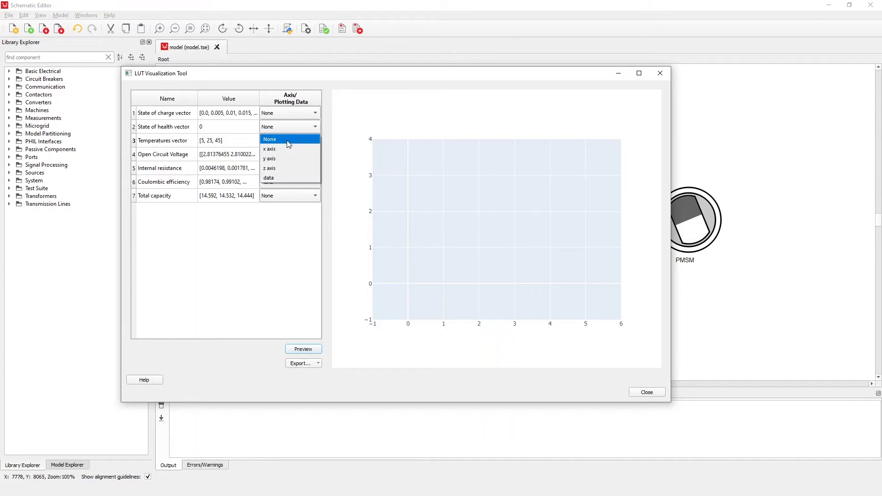
{"action": "left_click", "coordinate": [286, 149]}
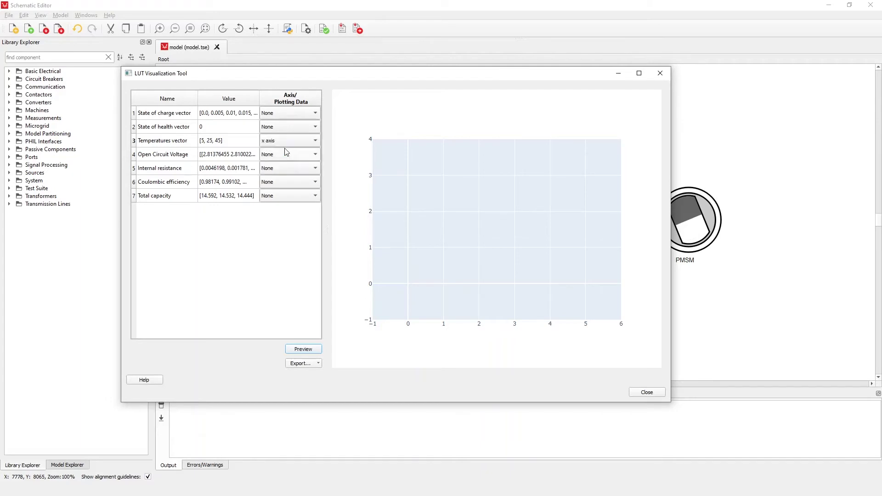
{"action": "left_click", "coordinate": [282, 170]}
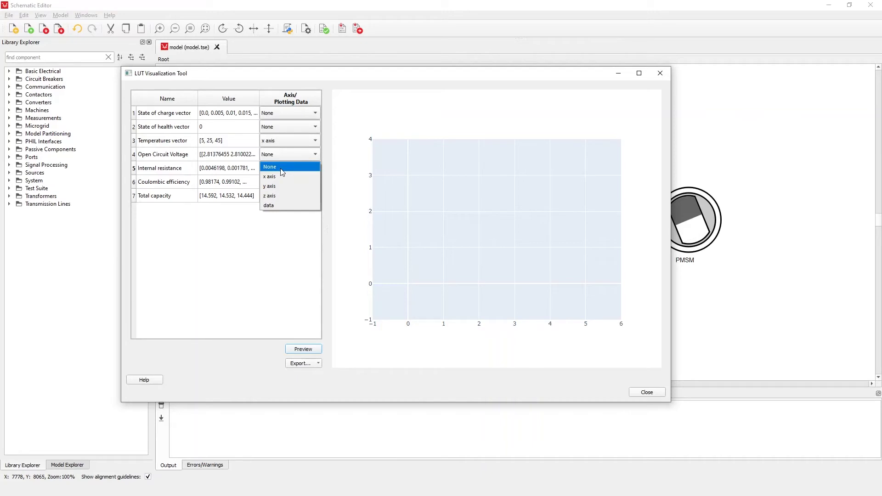
{"action": "left_click", "coordinate": [278, 205]}
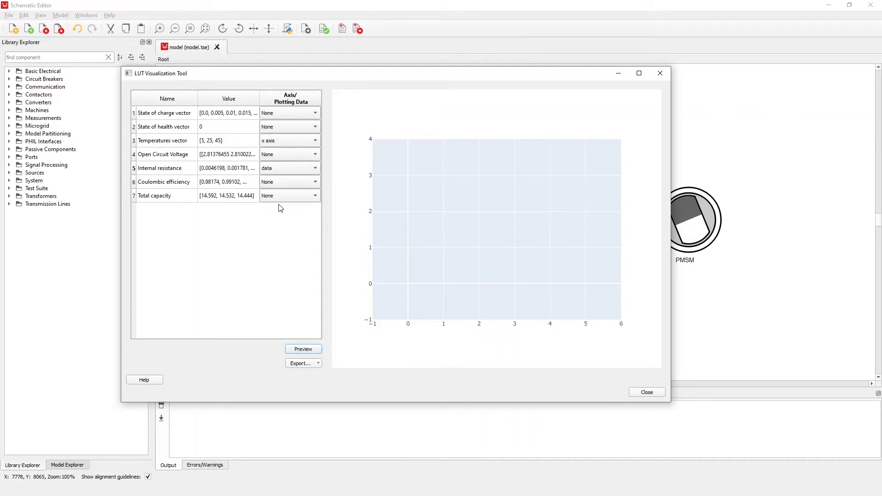
{"action": "left_click", "coordinate": [306, 349]}
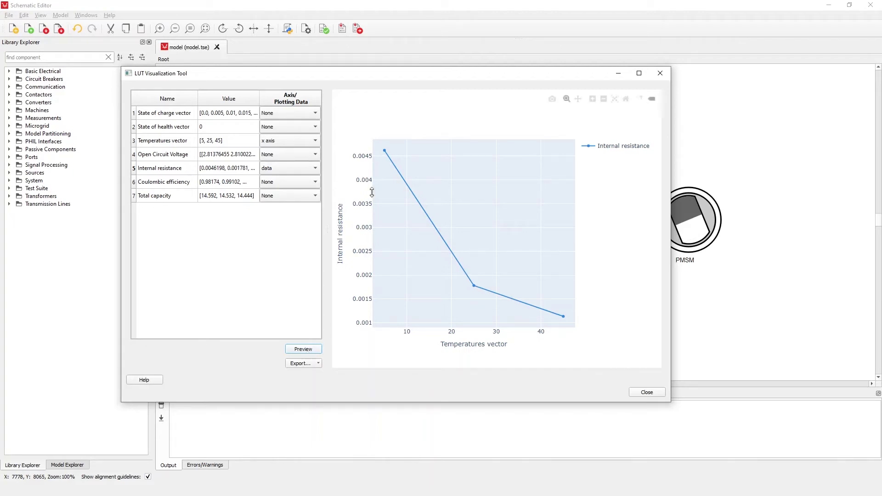
{"action": "mouse_move", "coordinate": [566, 317]}
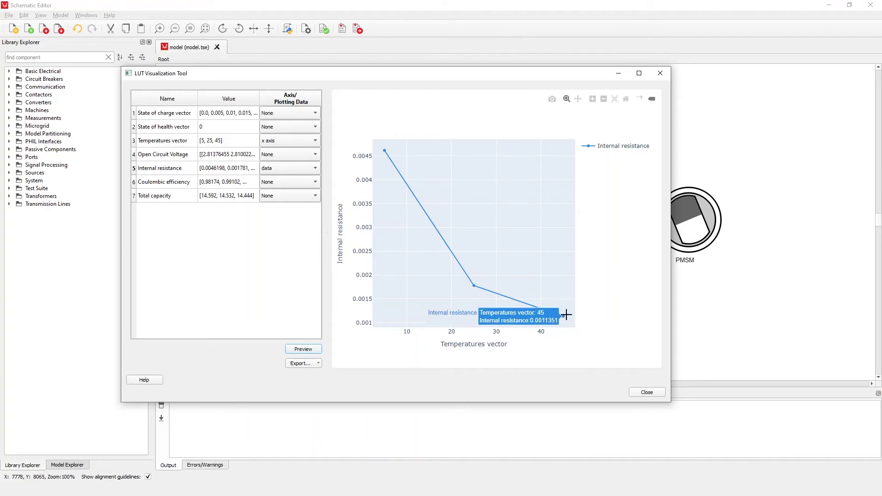
{"action": "left_click_drag", "start_coordinate": [401, 213], "coordinate": [450, 225]}
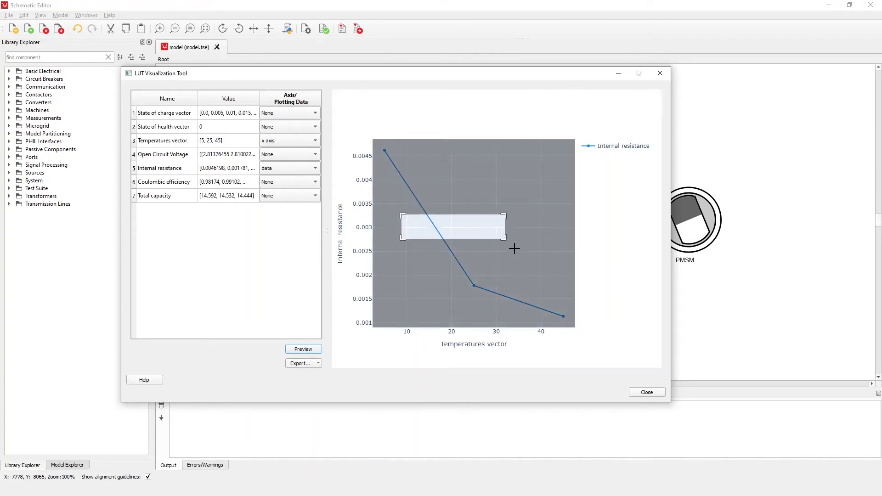
{"action": "left_click_drag", "start_coordinate": [514, 249], "coordinate": [450, 290]}
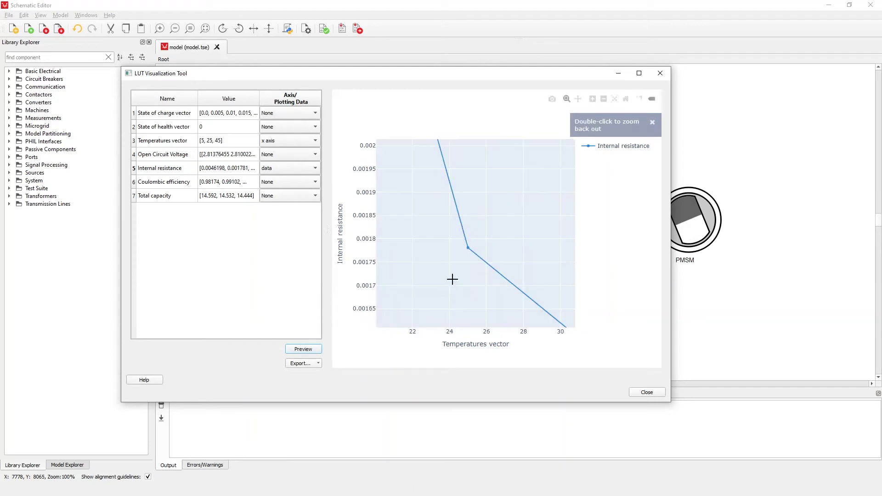
{"action": "double_click", "coordinate": [500, 211]}
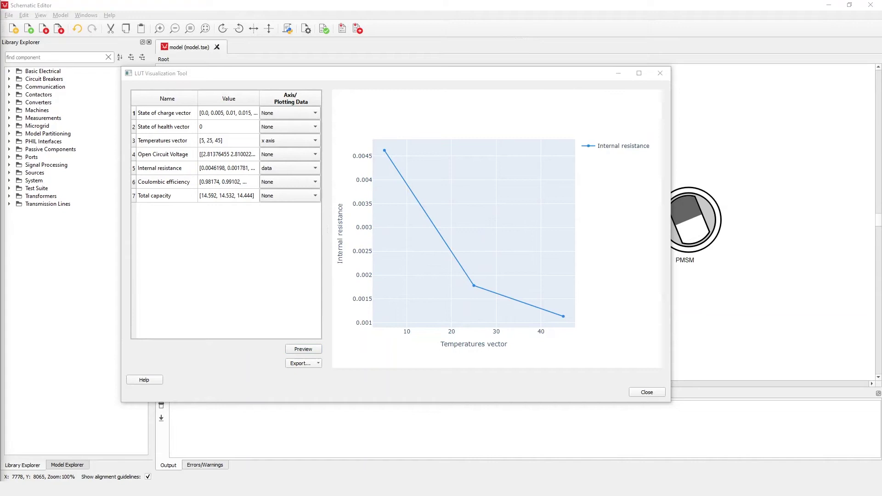
{"action": "left_click", "coordinate": [294, 113]}
- Put State of charge vector on the y axis and Open Circuit Voltage as data, preview, and orbit the surface
{"action": "left_click", "coordinate": [285, 131]}
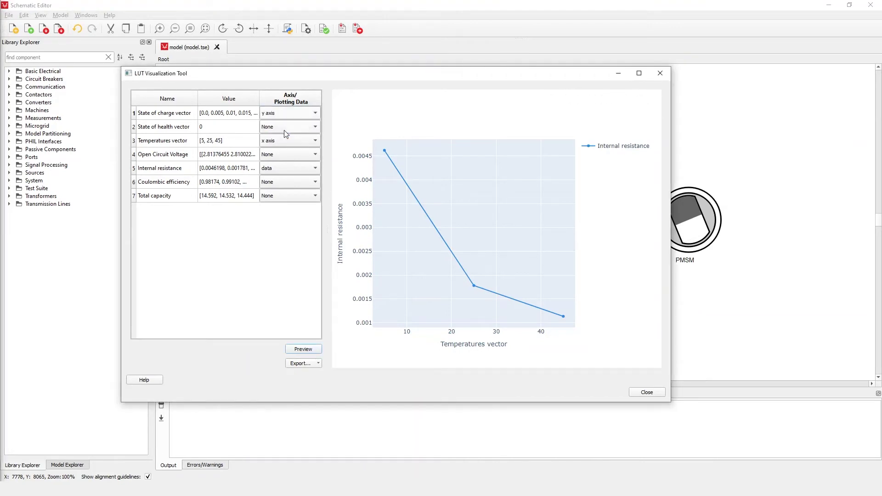
{"action": "left_click", "coordinate": [279, 157]}
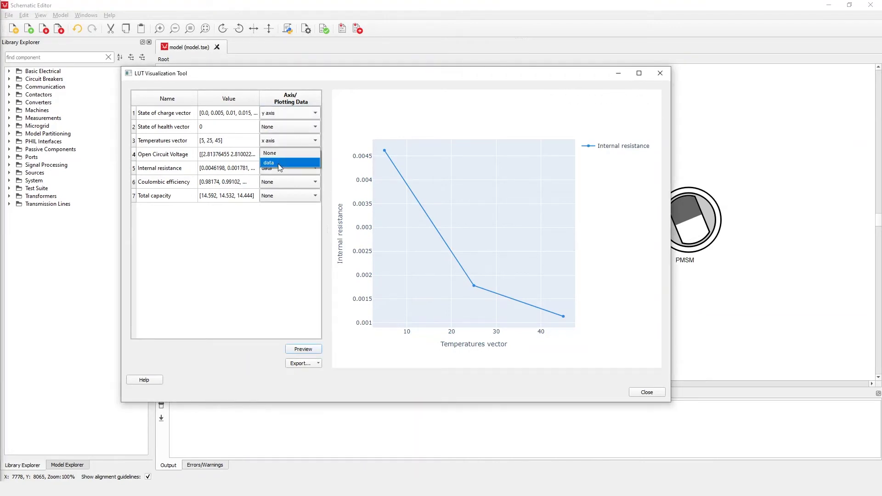
{"action": "left_click", "coordinate": [278, 168]}
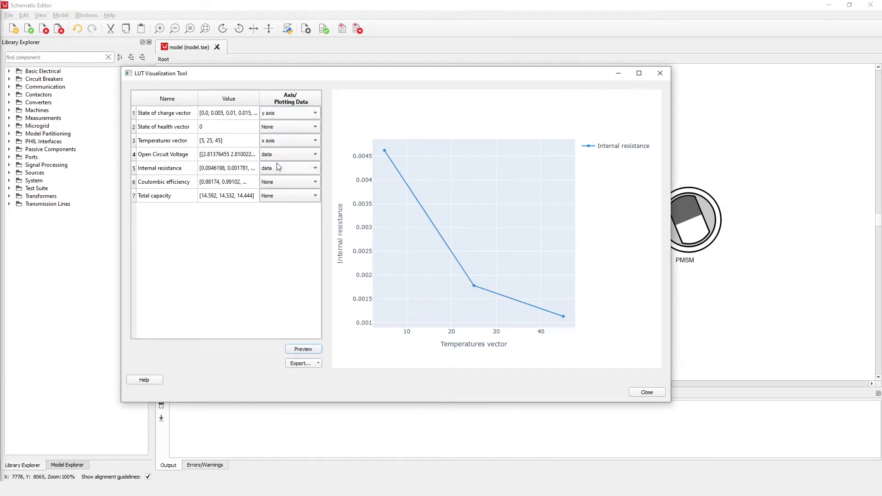
{"action": "left_click", "coordinate": [303, 349]}
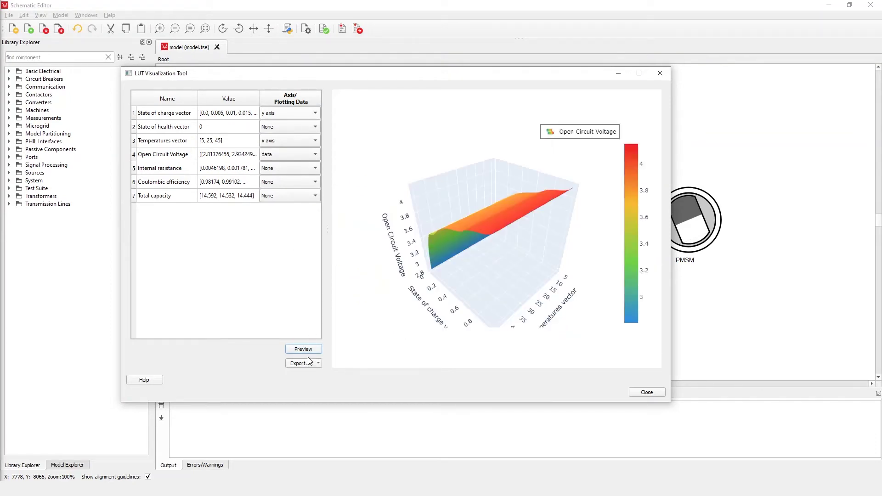
{"action": "left_click_drag", "start_coordinate": [459, 321], "coordinate": [445, 282]}
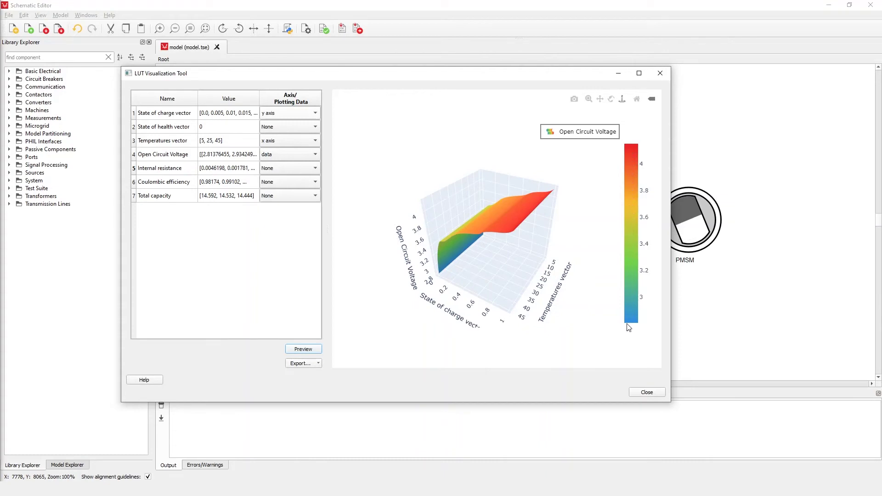
- Zoom and orbit the voltage surface, try orbital and turntable rotation, then reset the camera to default
{"action": "scroll", "coordinate": [506, 266], "scroll_direction": "up", "scroll_amount": 5}
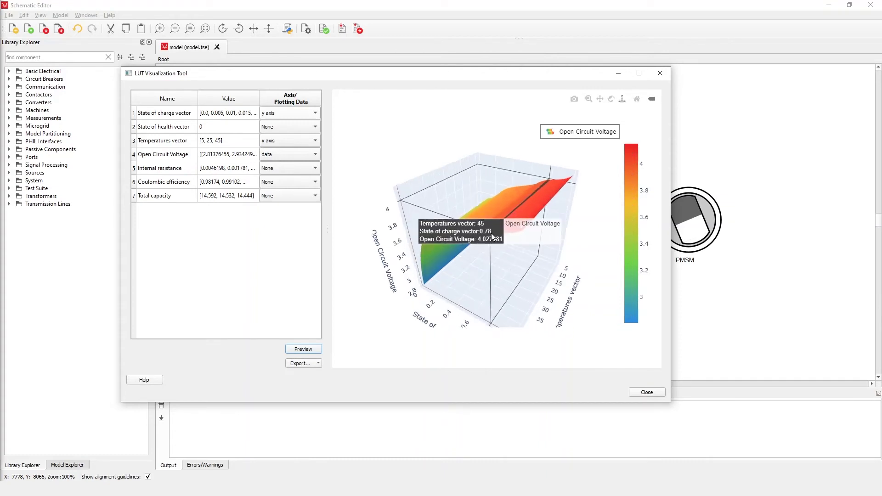
{"action": "scroll", "coordinate": [492, 236], "scroll_direction": "down", "scroll_amount": 5}
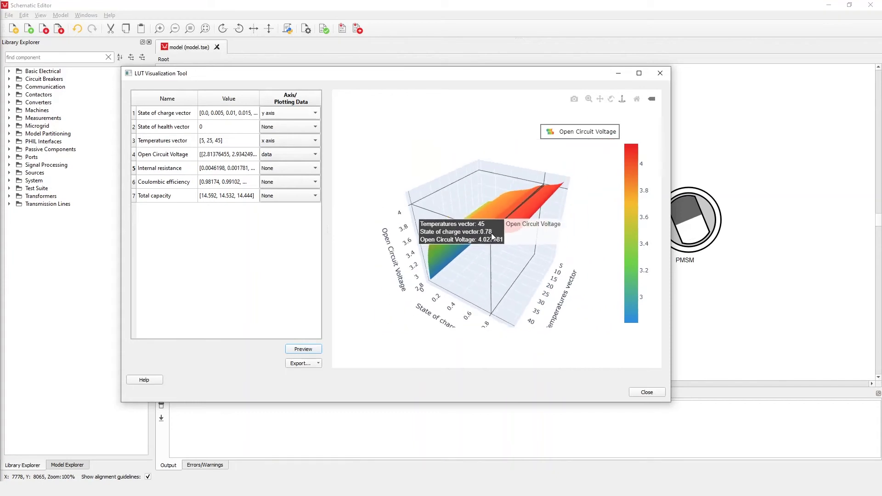
{"action": "left_click_drag", "start_coordinate": [487, 271], "coordinate": [331, 251]}
{"action": "left_click_drag", "start_coordinate": [413, 251], "coordinate": [440, 250]}
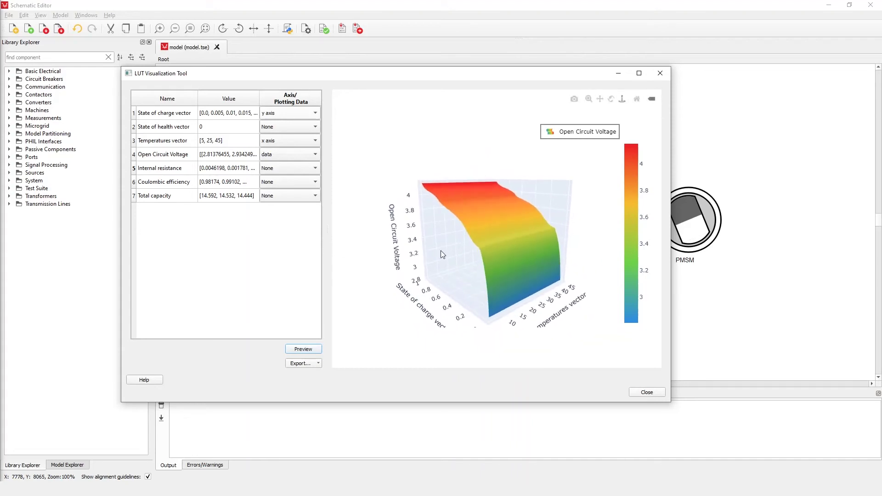
{"action": "left_click", "coordinate": [611, 101]}
{"action": "left_click_drag", "start_coordinate": [544, 178], "coordinate": [643, 137]}
{"action": "left_click", "coordinate": [623, 100]}
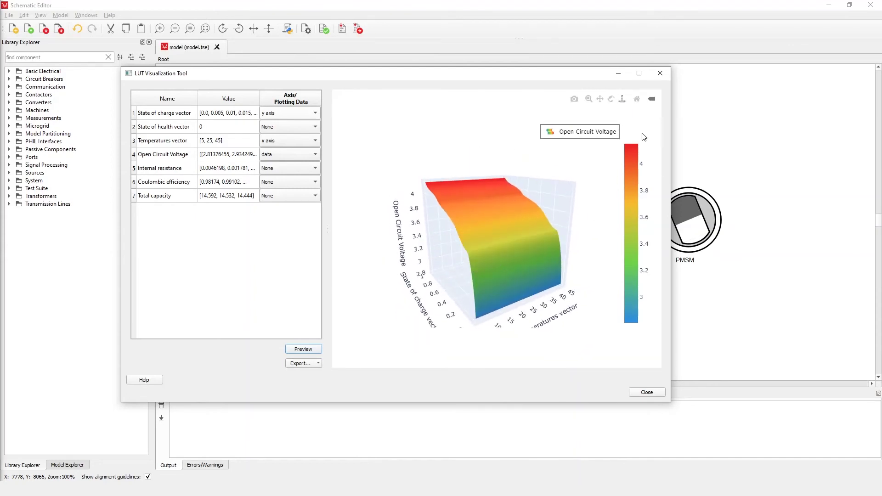
{"action": "left_click", "coordinate": [636, 100]}
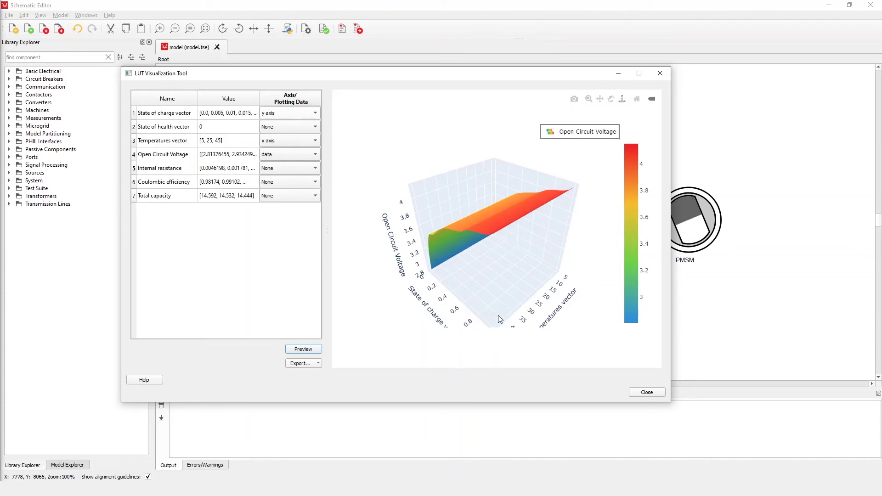
{"action": "left_click", "coordinate": [308, 366]}
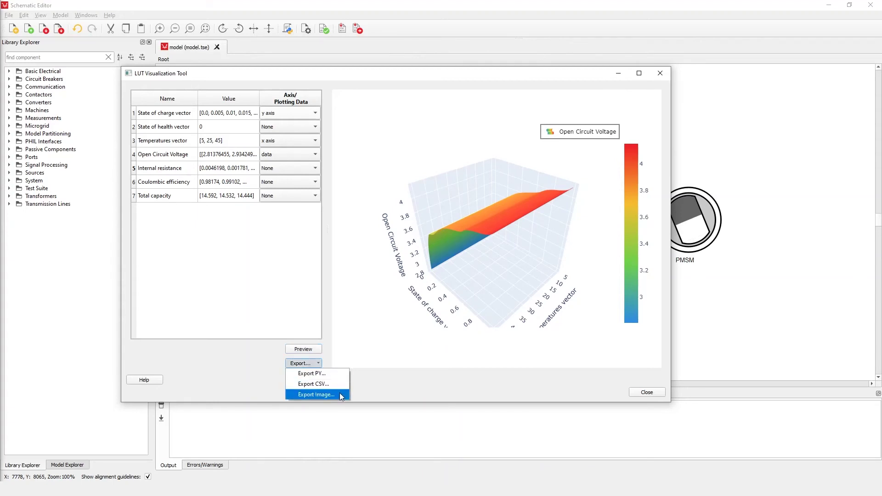
{"action": "left_click", "coordinate": [376, 349]}
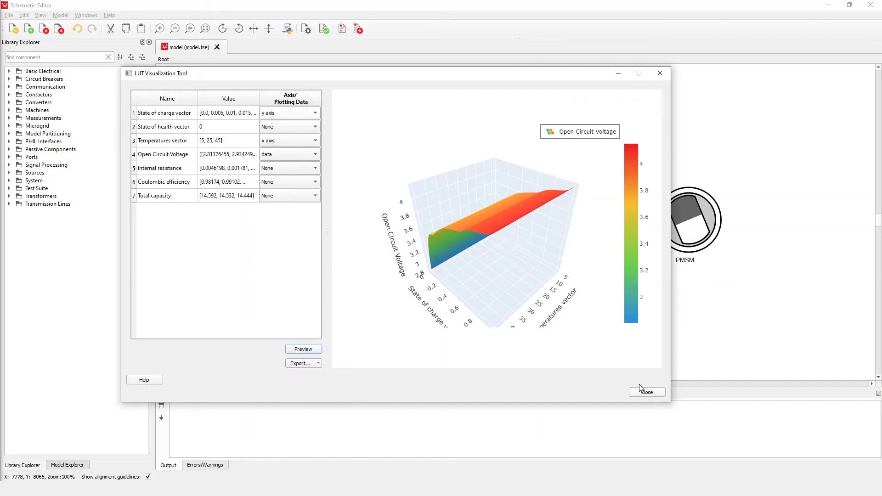
- Close the battery LUT viewer and properties, then review the Three Phase Inverter's Losses settings without changes
{"action": "left_click", "coordinate": [647, 392]}
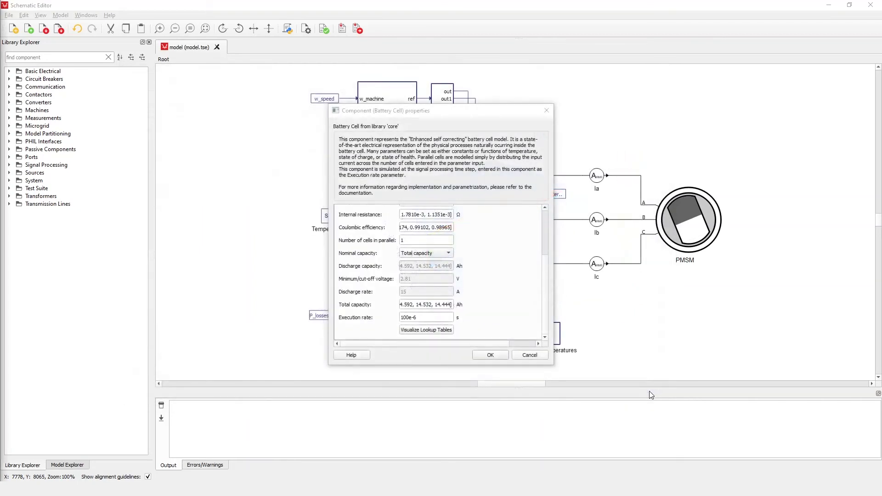
{"action": "left_click", "coordinate": [540, 358]}
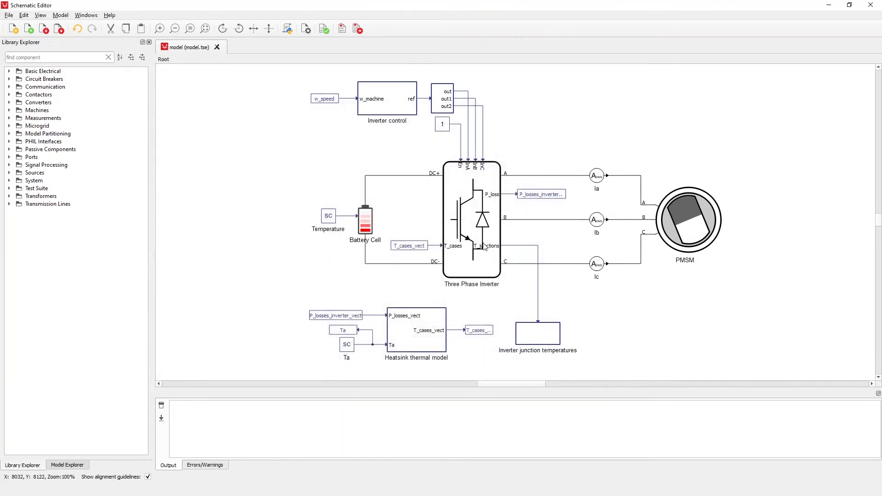
{"action": "double_click", "coordinate": [483, 228]}
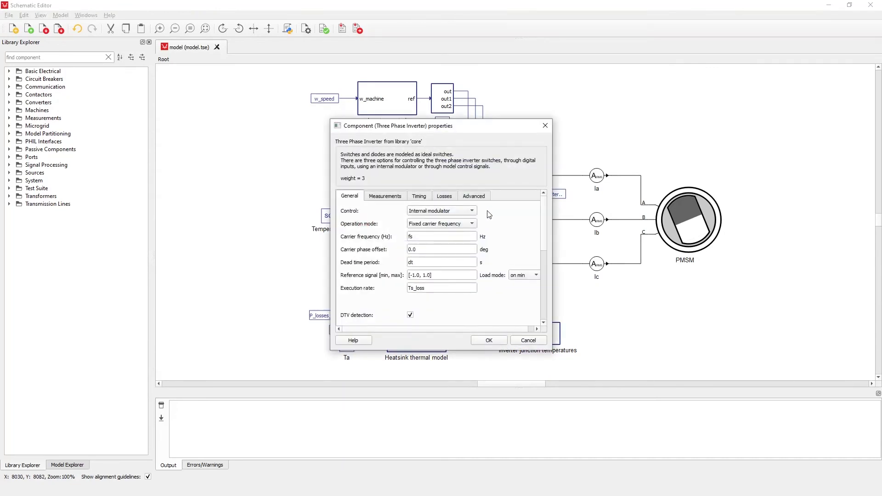
{"action": "left_click", "coordinate": [452, 201]}
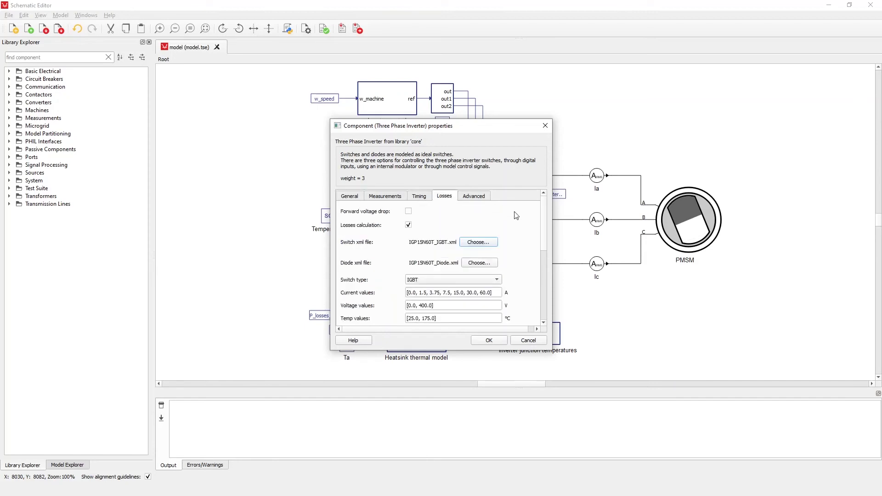
{"action": "scroll", "coordinate": [546, 222], "scroll_direction": "down", "scroll_amount": 8}
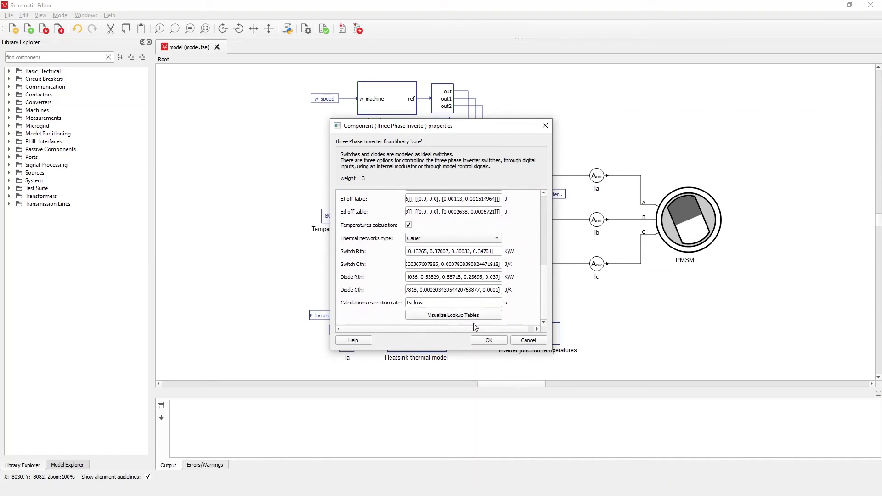
{"action": "left_click", "coordinate": [519, 338]}
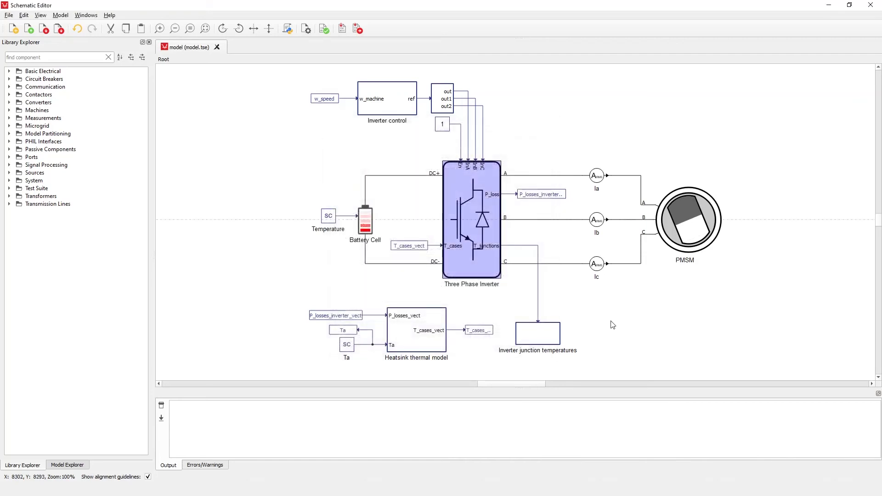
- Open the PMSM properties and pick out the theta, id and iq vector Te and torque table fields
{"action": "double_click", "coordinate": [698, 231]}
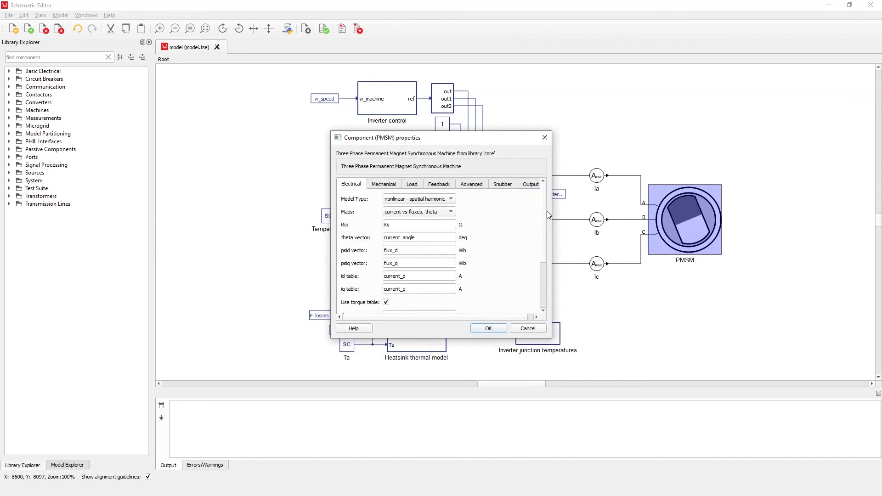
{"action": "scroll", "coordinate": [546, 214], "scroll_direction": "down", "scroll_amount": 5}
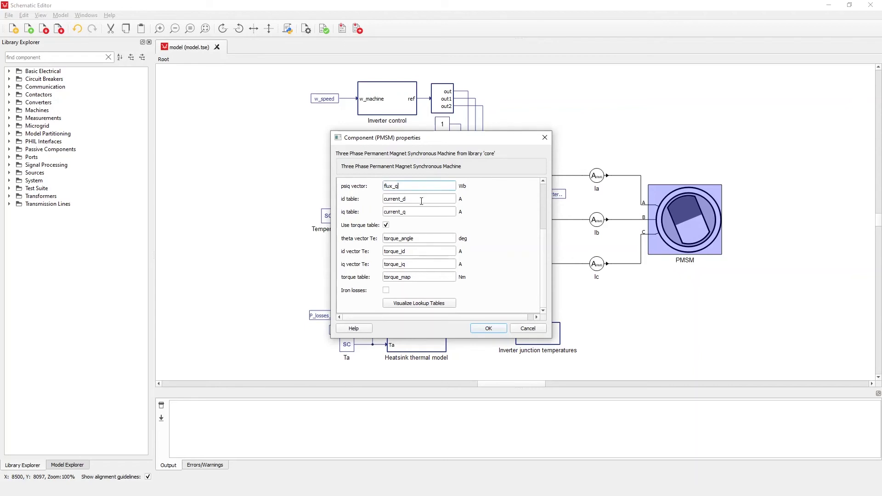
{"action": "left_click", "coordinate": [424, 239]}
{"action": "left_click", "coordinate": [425, 251]}
{"action": "left_click", "coordinate": [426, 263]}
{"action": "left_click", "coordinate": [423, 276]}
- Open and widen the PMSM lookup table viewer, reviewing the theta, psid and psiq axis rows
{"action": "left_click", "coordinate": [438, 304]}
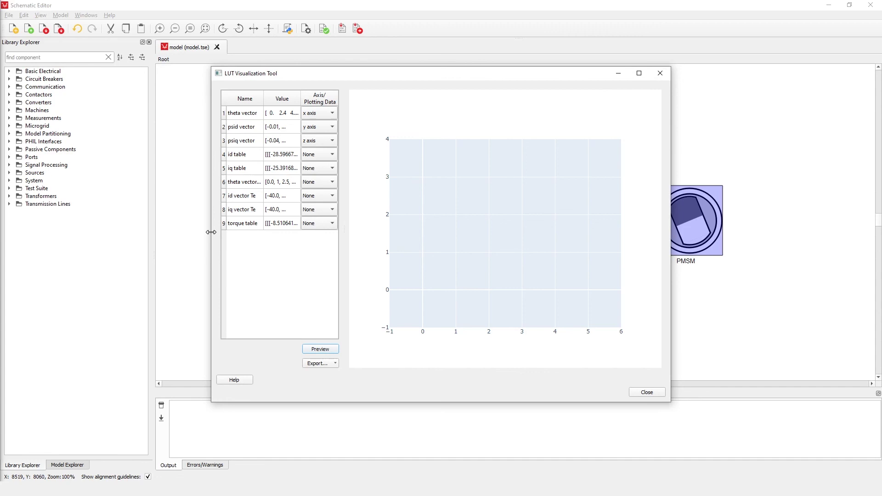
{"action": "left_click_drag", "start_coordinate": [210, 232], "coordinate": [115, 224]}
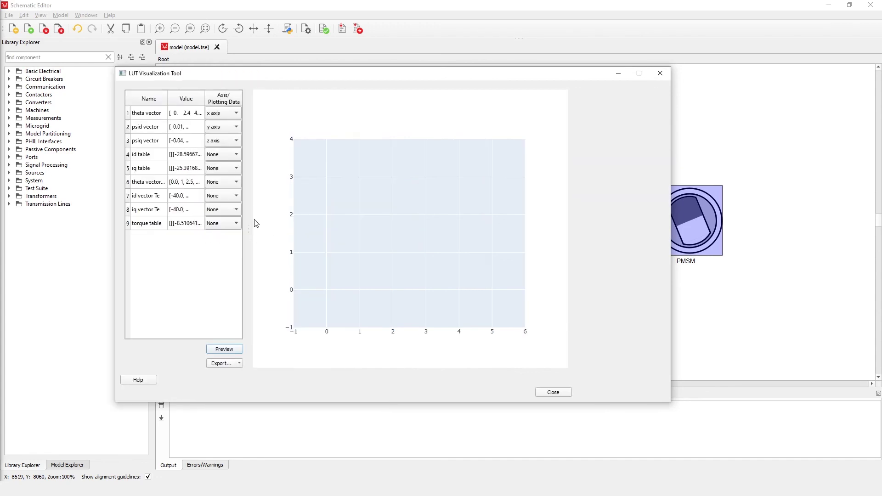
{"action": "left_click", "coordinate": [154, 116]}
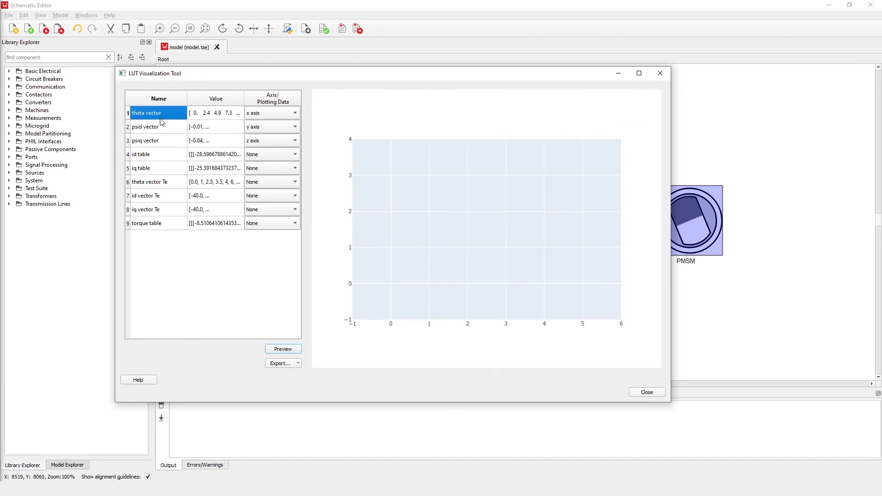
{"action": "left_click", "coordinate": [161, 129]}
{"action": "left_click", "coordinate": [160, 140]}
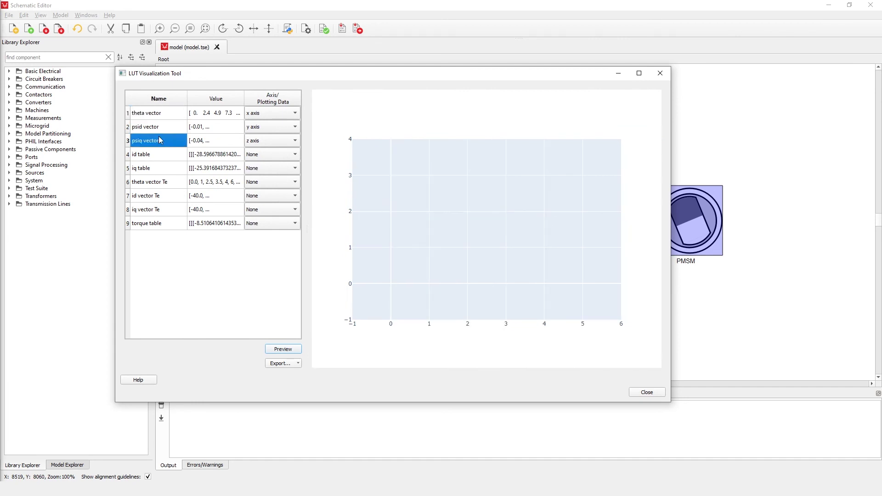
- Assign the id table row as the plotted data
{"action": "left_click", "coordinate": [157, 153]}
{"action": "left_click", "coordinate": [266, 155]}
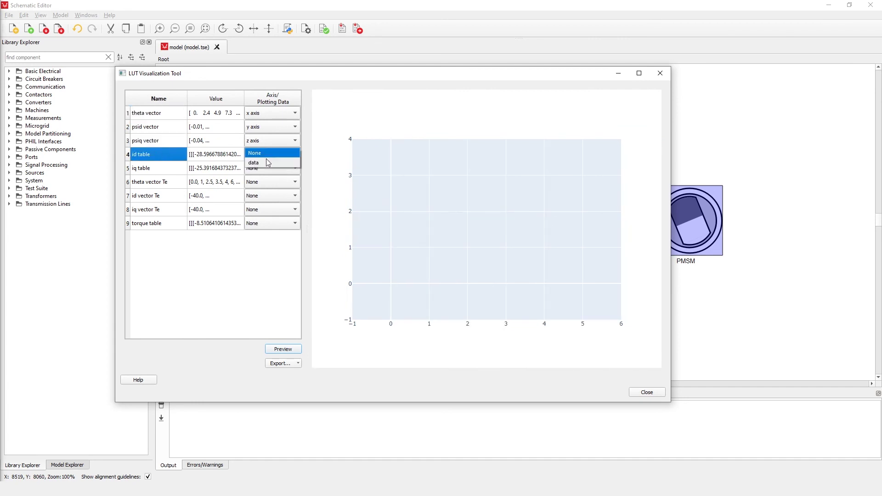
{"action": "left_click", "coordinate": [258, 162]}
{"action": "left_click", "coordinate": [258, 159]}
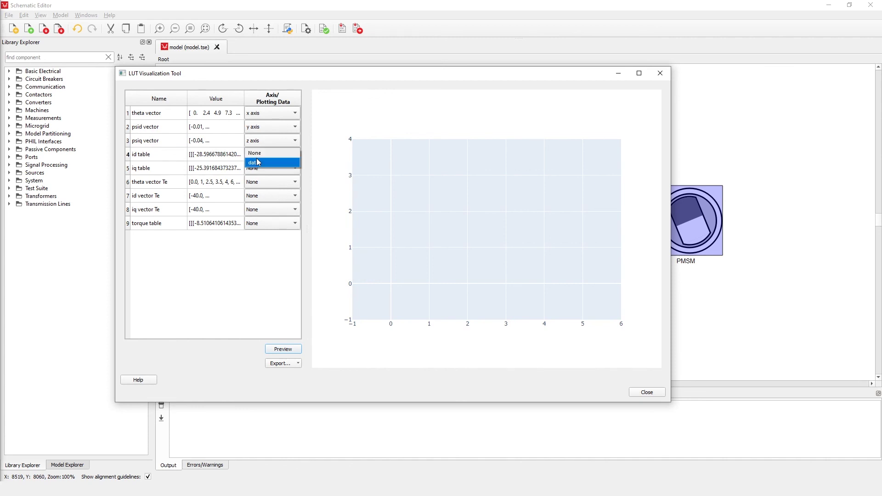
{"action": "left_click", "coordinate": [258, 162]}
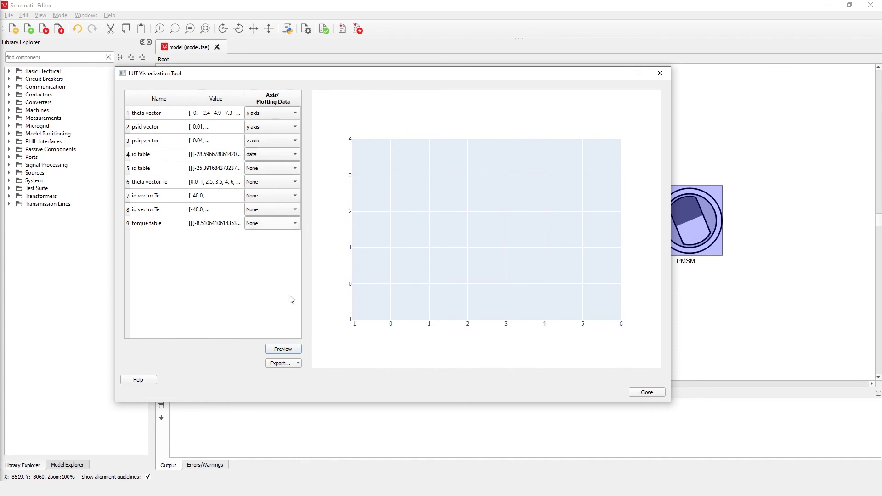
- Preview the id table surface, slide theta to 29.4 and 93.1, then close the viewer and PMSM dialog
{"action": "left_click", "coordinate": [292, 350]}
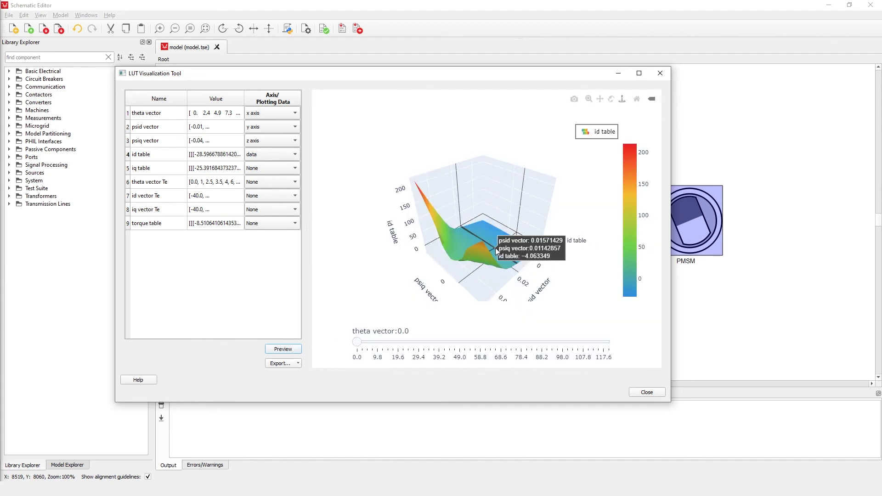
{"action": "mouse_move", "coordinate": [498, 250]}
{"action": "left_mouse_down"}
{"action": "mouse_move", "coordinate": [461, 244]}
{"action": "mouse_move", "coordinate": [500, 252]}
{"action": "left_mouse_up"}
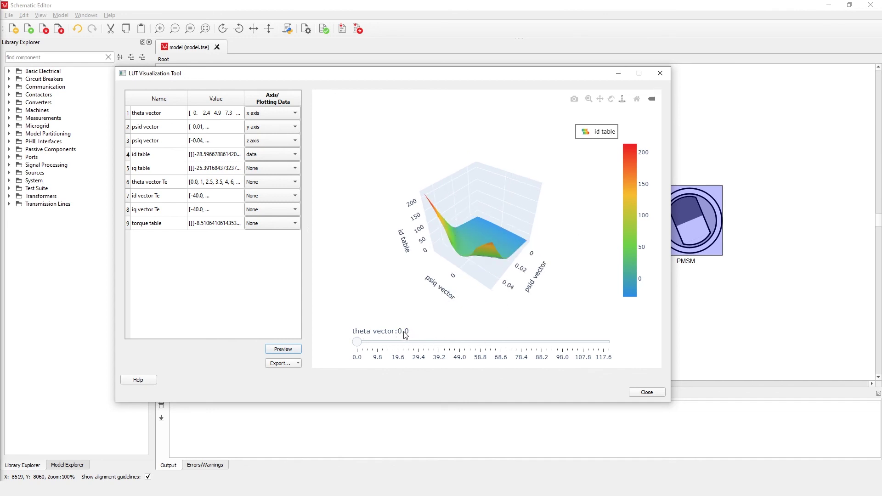
{"action": "left_click_drag", "start_coordinate": [356, 340], "coordinate": [560, 341]}
{"action": "left_click_drag", "start_coordinate": [505, 276], "coordinate": [408, 239]}
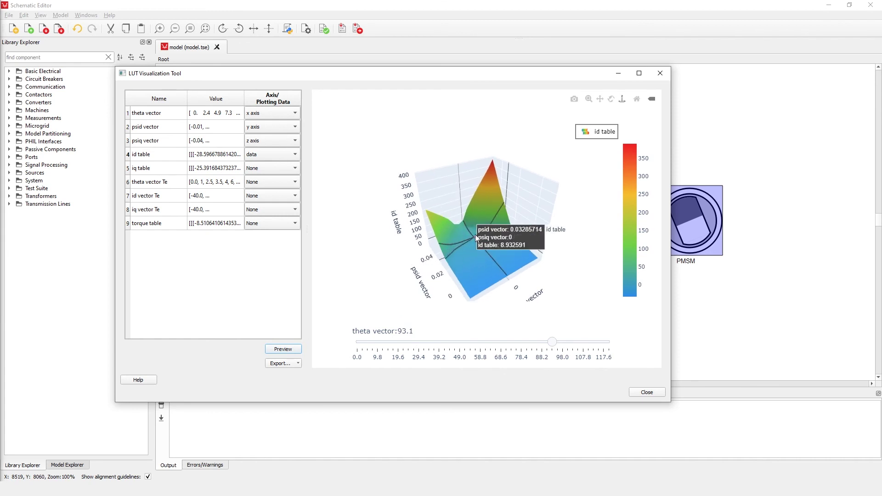
{"action": "left_click", "coordinate": [653, 394]}
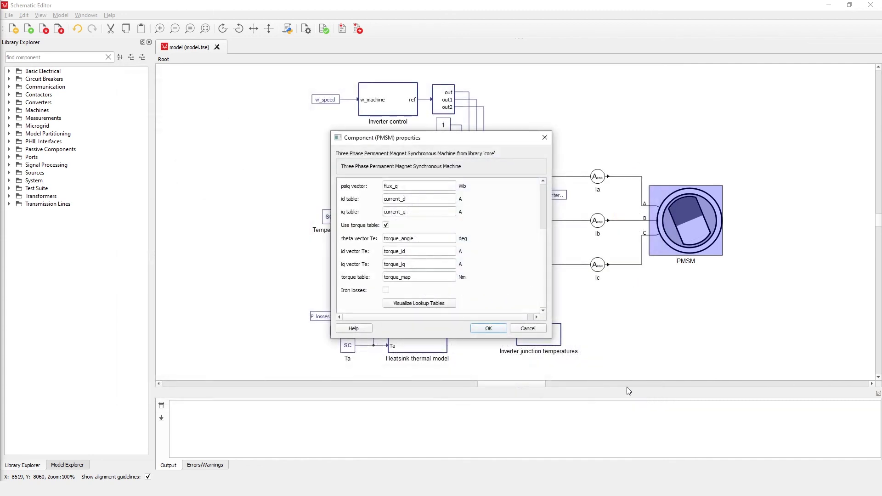
{"action": "left_click", "coordinate": [528, 328]}
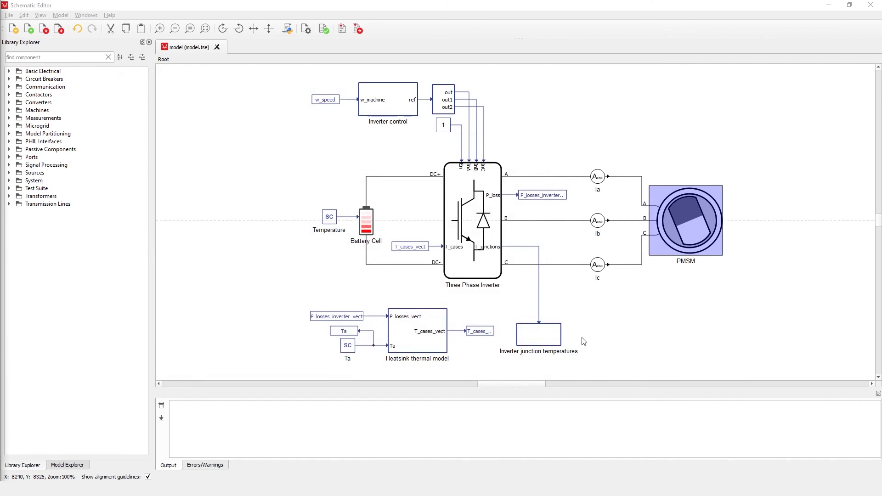